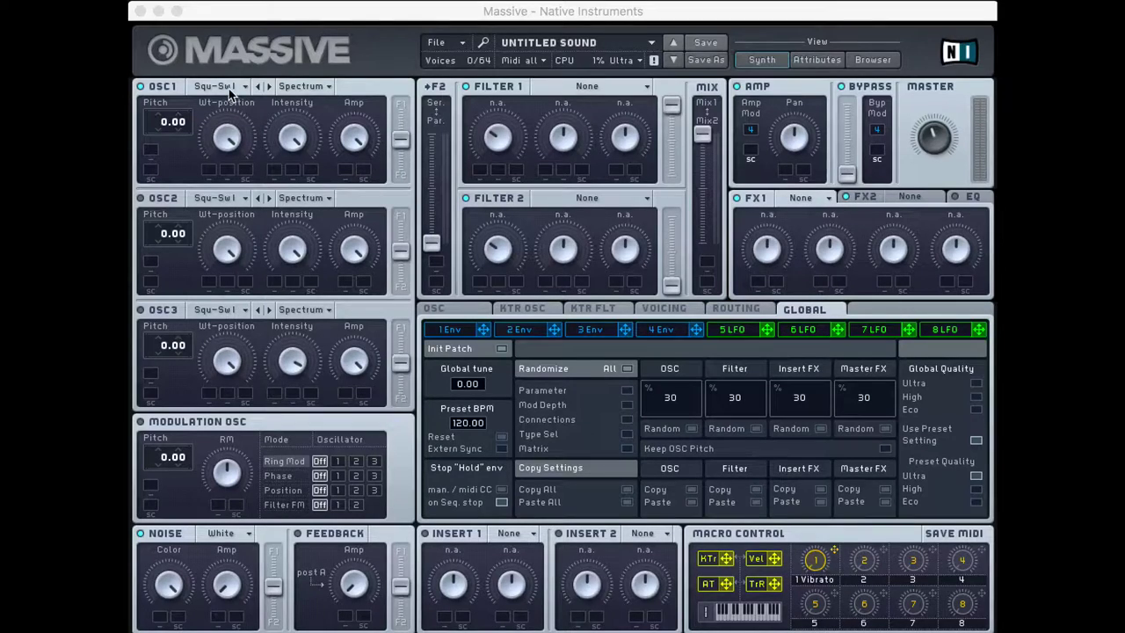
Set oscillator 1 to the Polysaw I wavetable and oscillator 2 to Smooth Square.
click(224, 87)
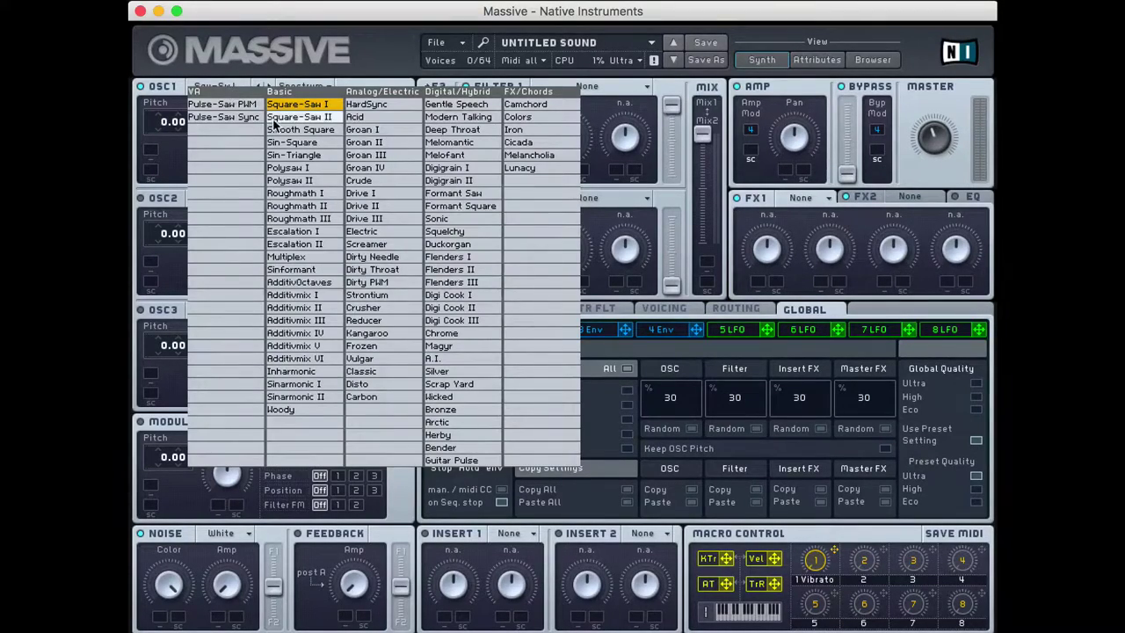
click(318, 168)
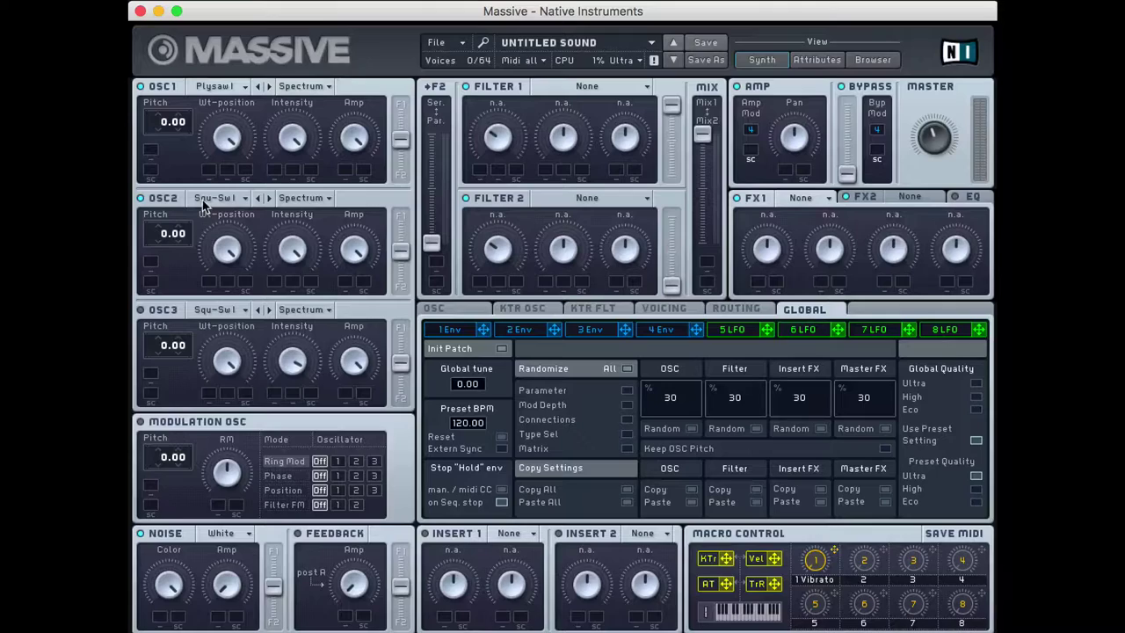
click(203, 199)
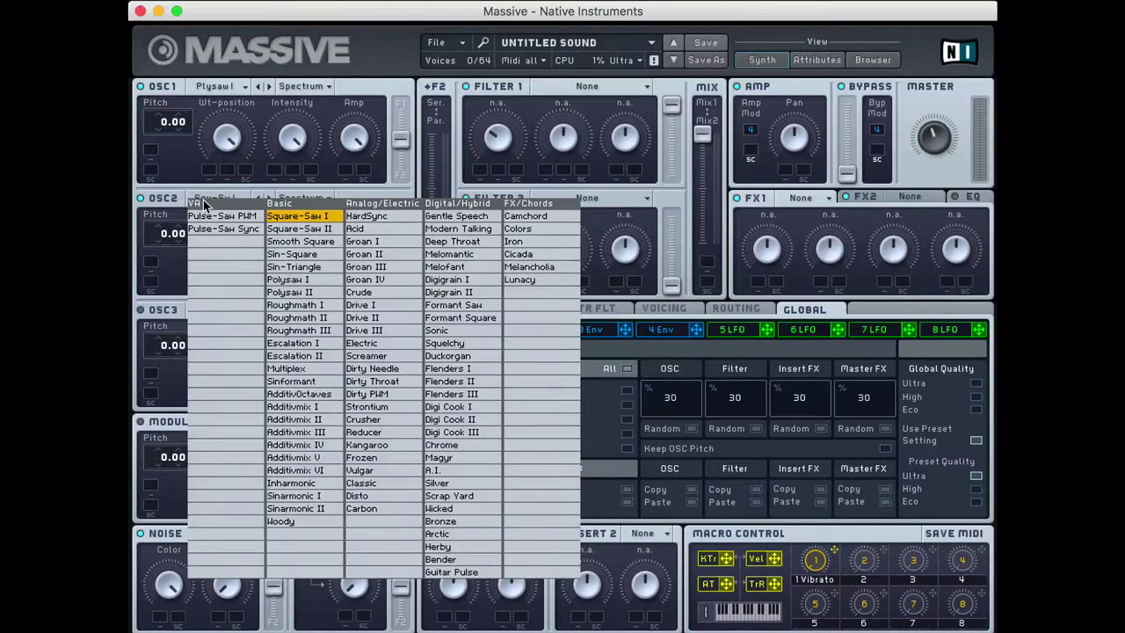
click(305, 243)
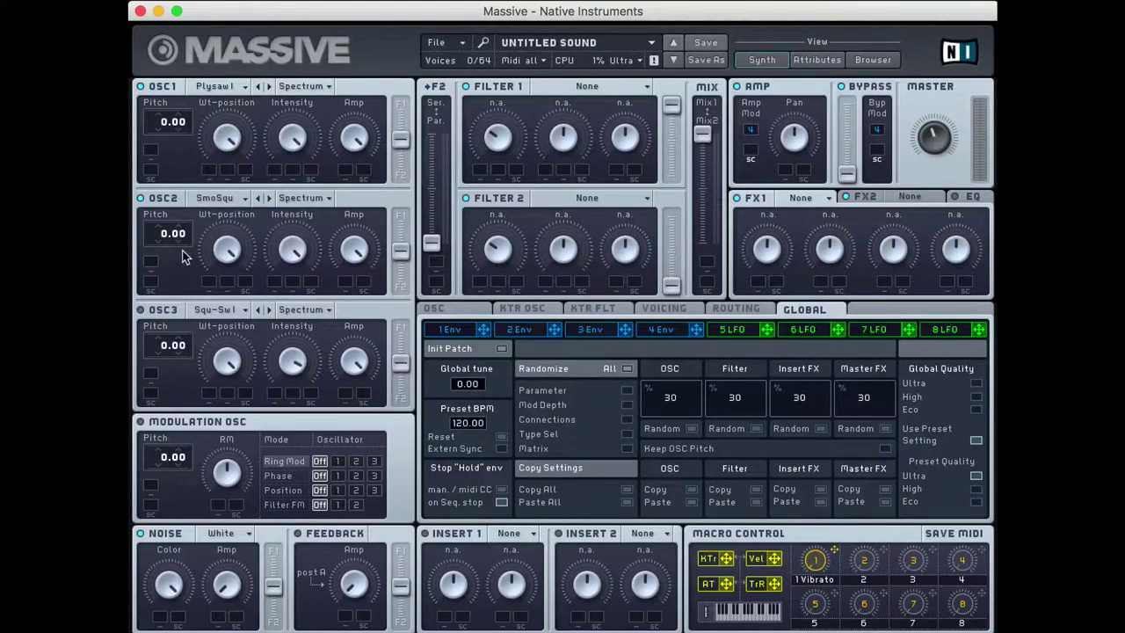
Lower oscillator 2's pitch field to -24.00, two octaves down.
drag(172, 246, 156, 281)
Enable the modulation oscillator in Phase mode targeting oscillator 1, with pitch -7.00.
click(175, 420)
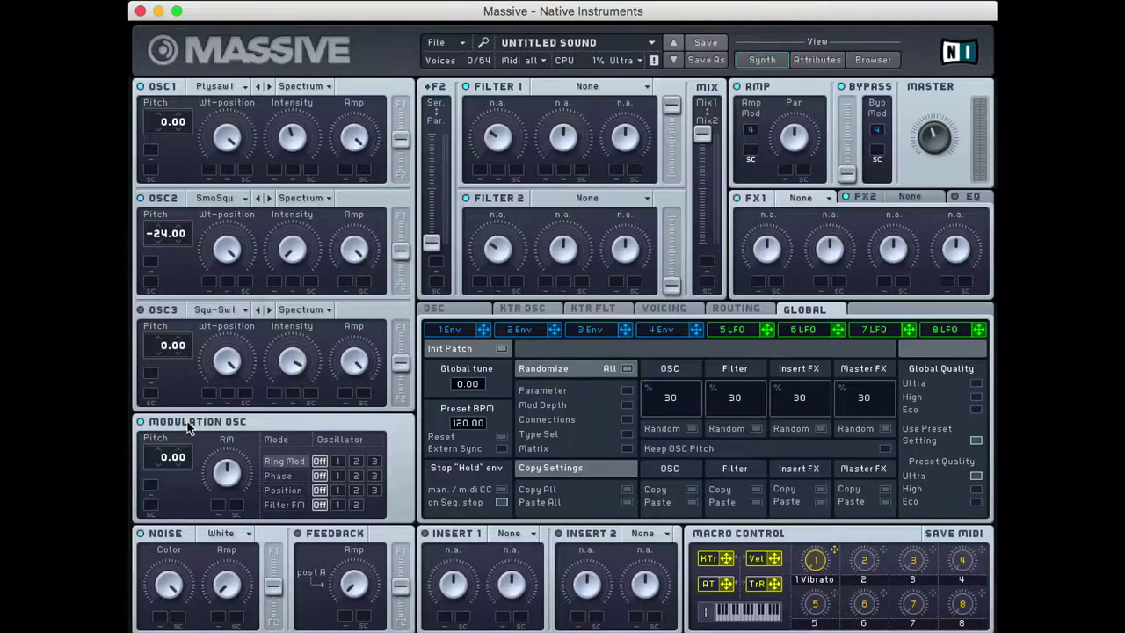
click(278, 476)
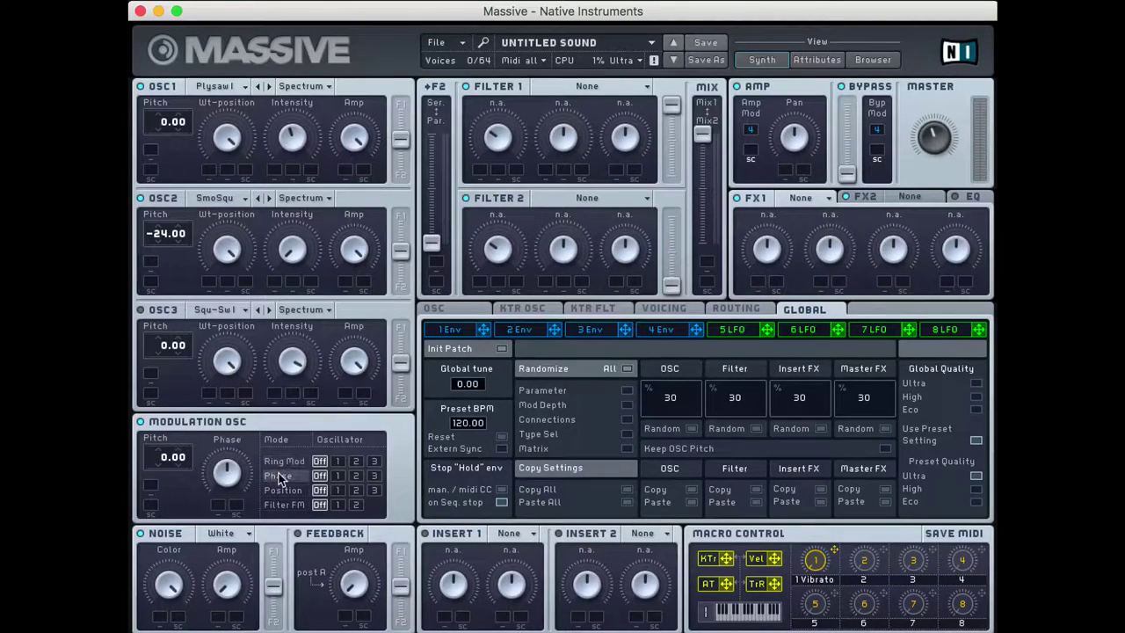
click(339, 476)
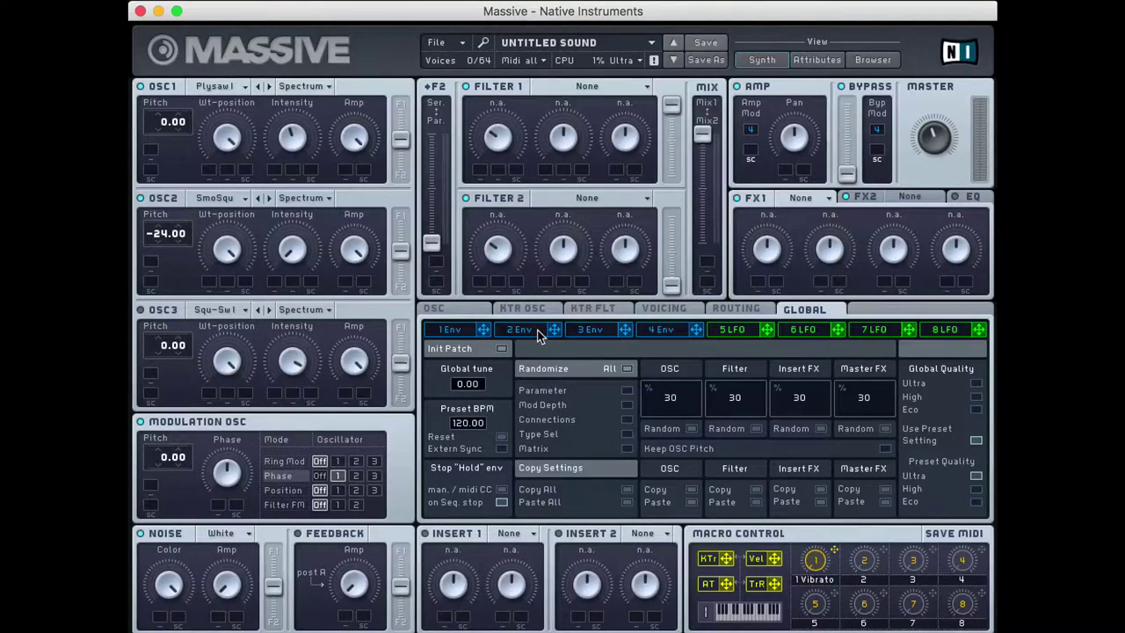
click(338, 477)
drag(162, 460, 165, 467)
Set Filter 1 to Highpass 4 with lowered cutoff and resonance, routing OSC1 and OSC2 fully into it.
click(567, 86)
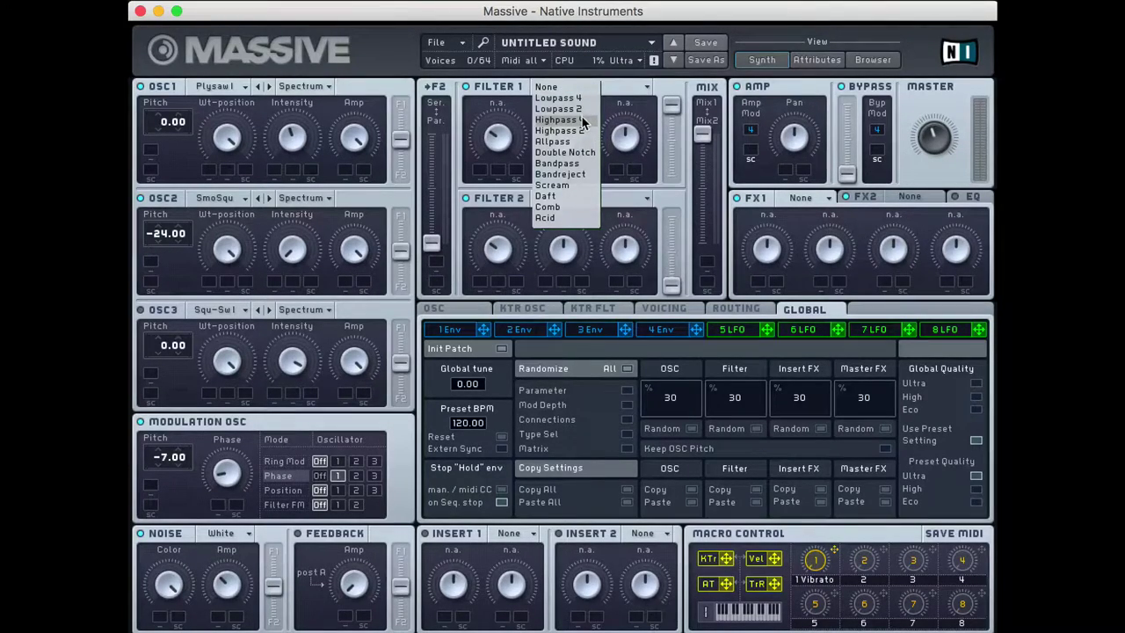
click(580, 119)
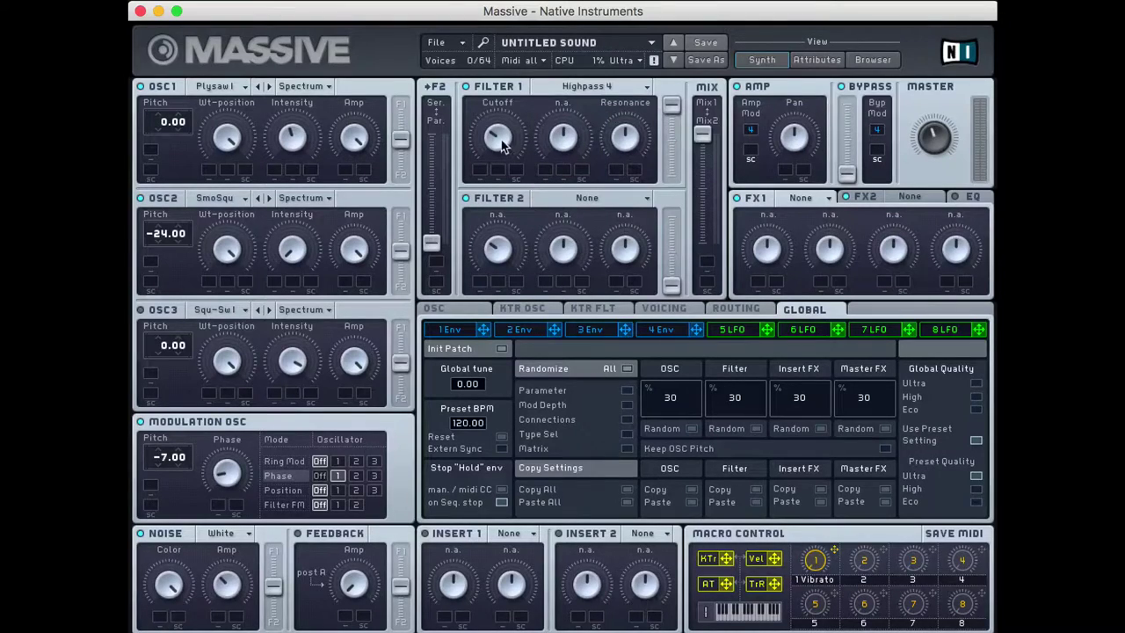
drag(503, 145, 501, 172)
drag(629, 130, 626, 182)
drag(395, 134, 394, 58)
drag(403, 248, 397, 171)
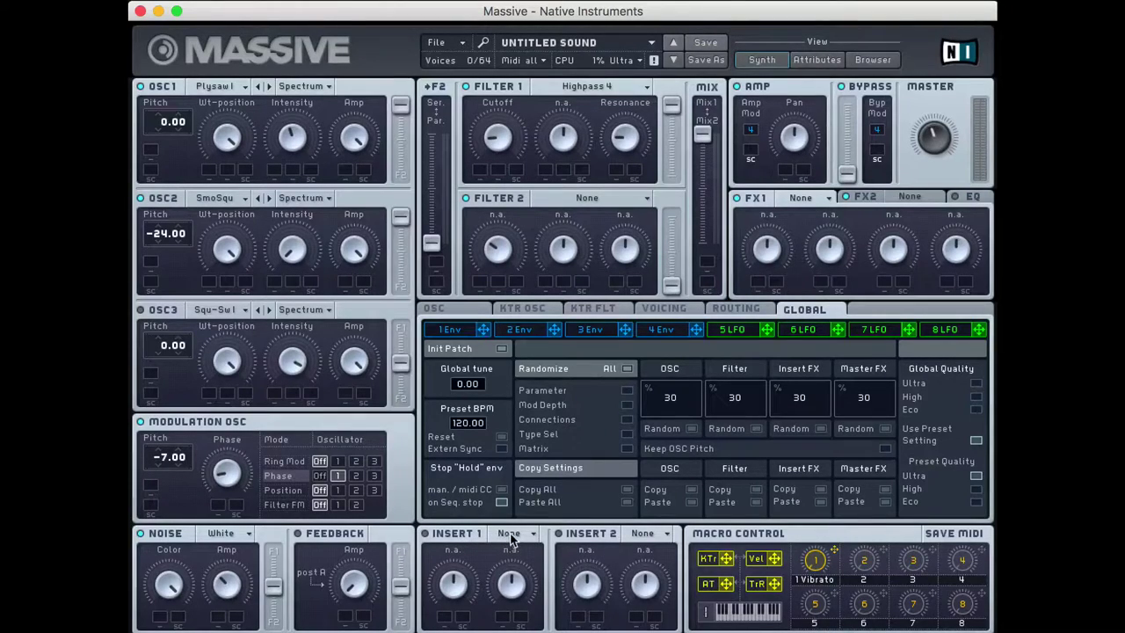
Load a Parabolic Shaper into Insert 1, switch it on, and reduce its drive.
click(509, 534)
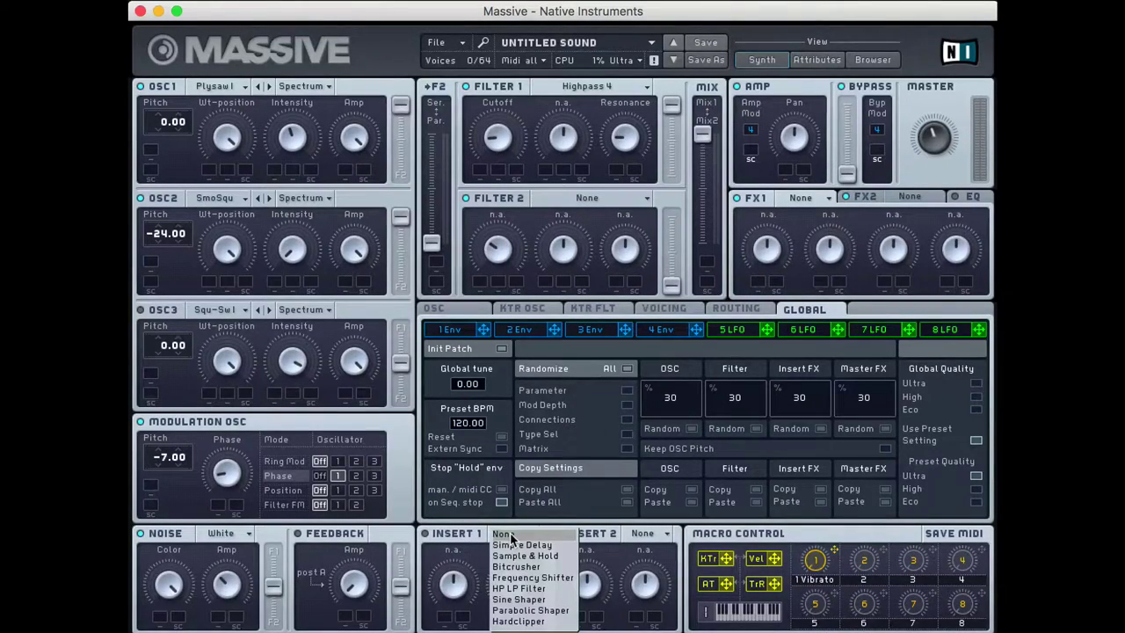
click(552, 610)
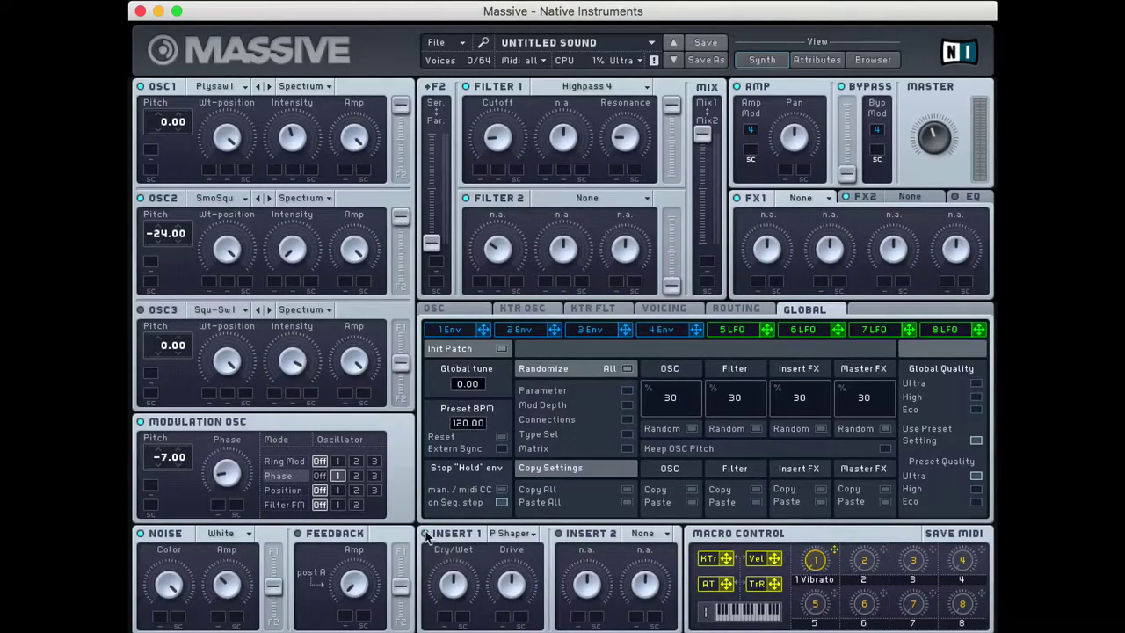
click(426, 534)
drag(519, 603, 519, 594)
mouse_move(519, 576)
mouse_down()
mouse_move(518, 598)
mouse_move(514, 582)
mouse_move(505, 592)
mouse_up()
Choose Reverb as the effect in the FX1 slot.
click(812, 197)
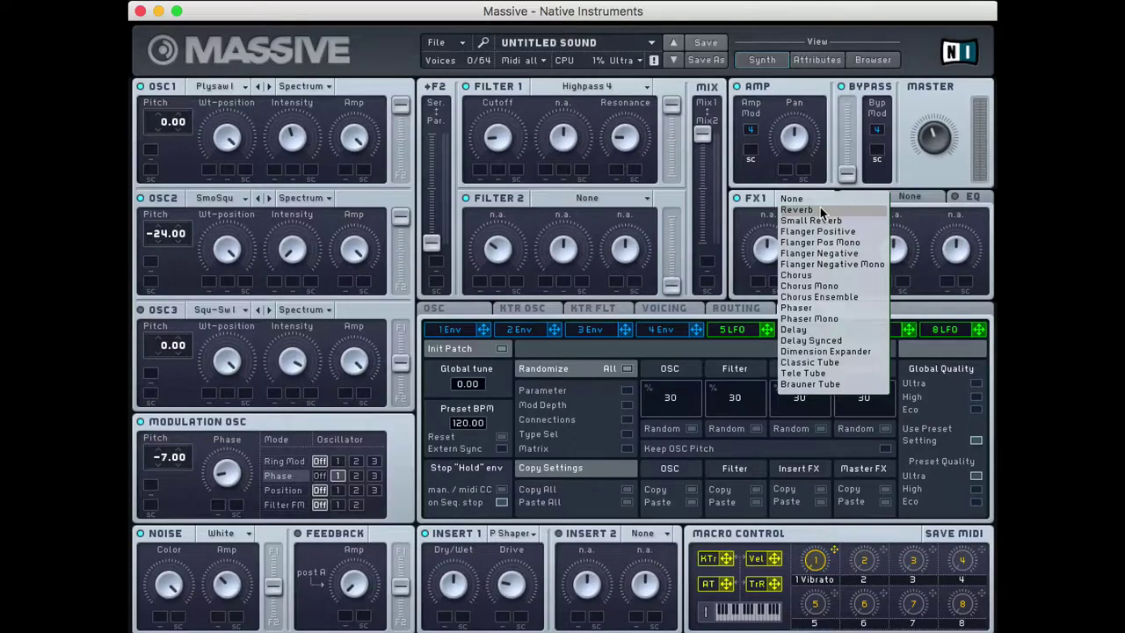
click(822, 211)
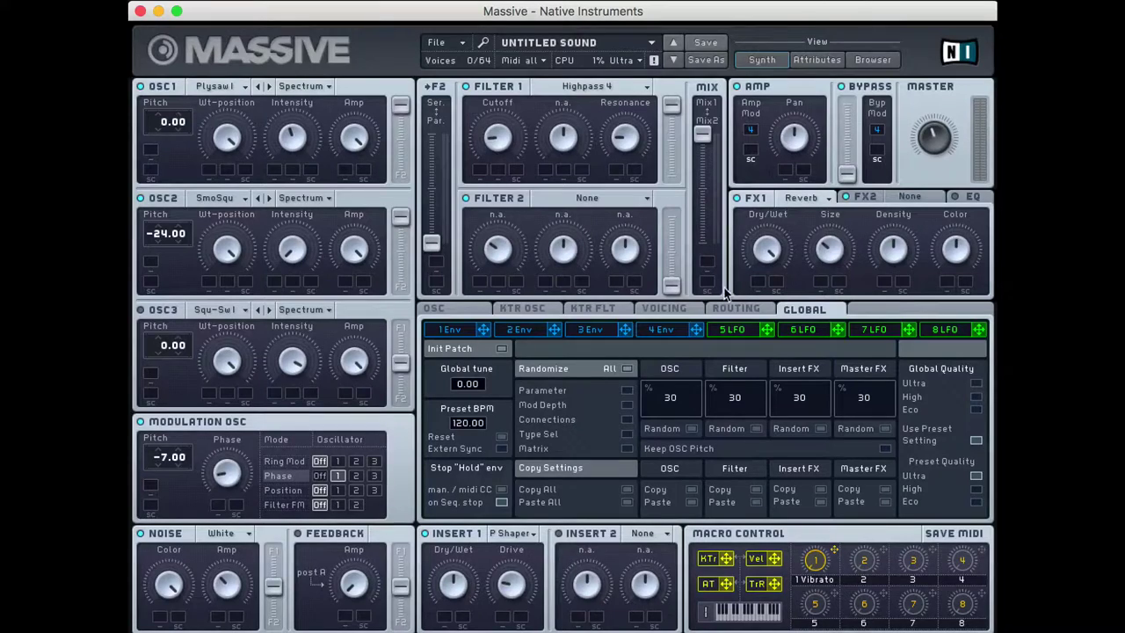
Load a Reverb into FX2 and raise its dry/wet near maximum.
click(920, 198)
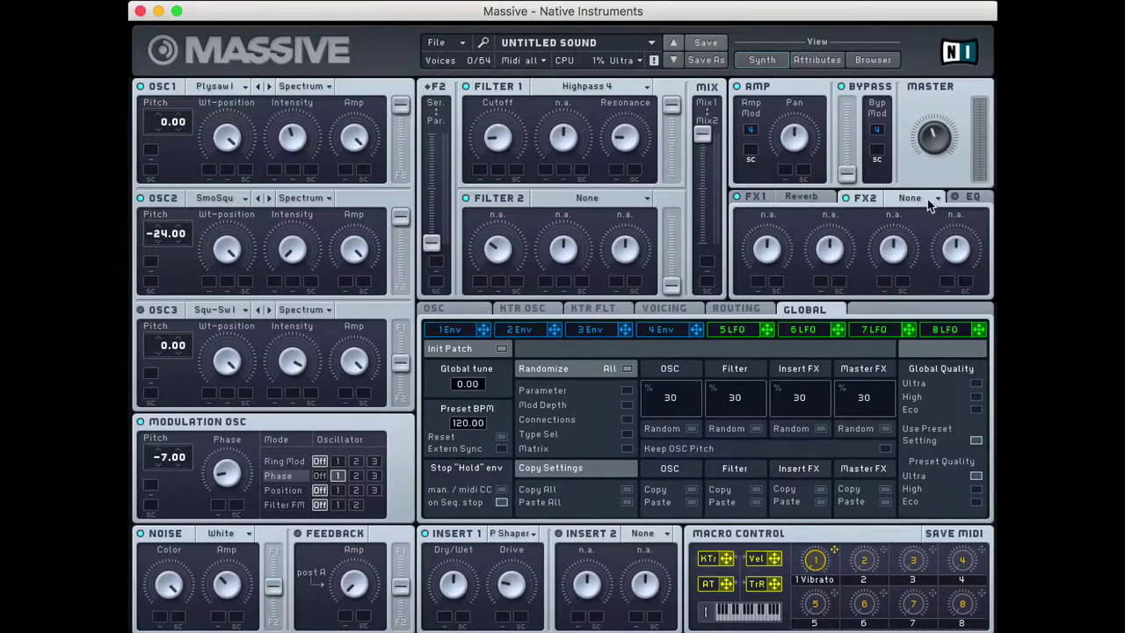
click(928, 199)
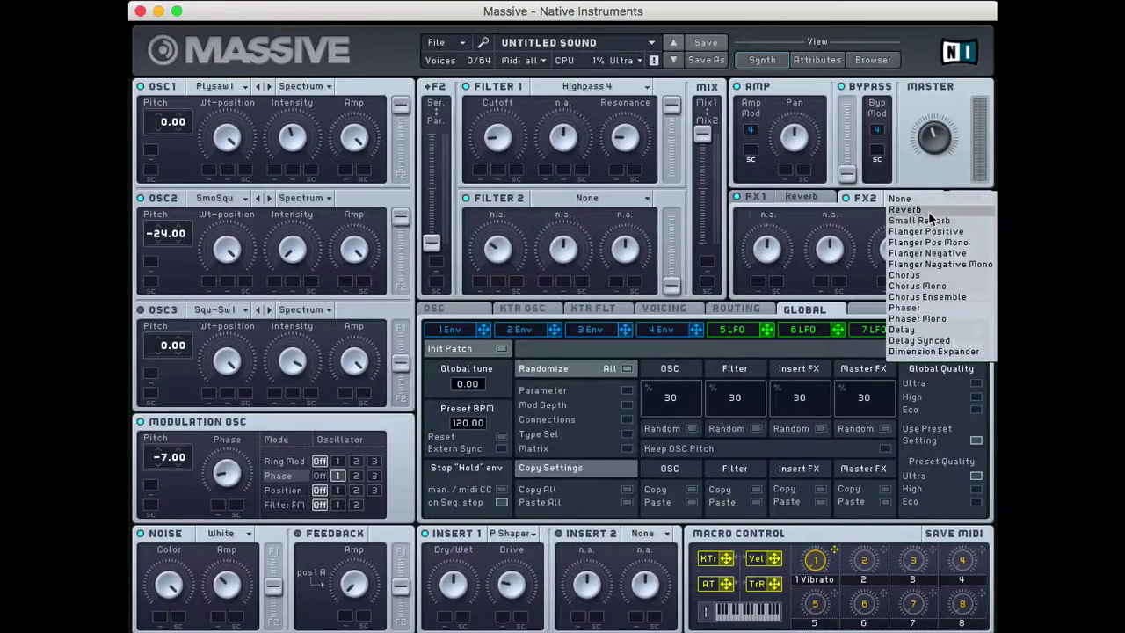
click(932, 207)
drag(758, 253, 754, 145)
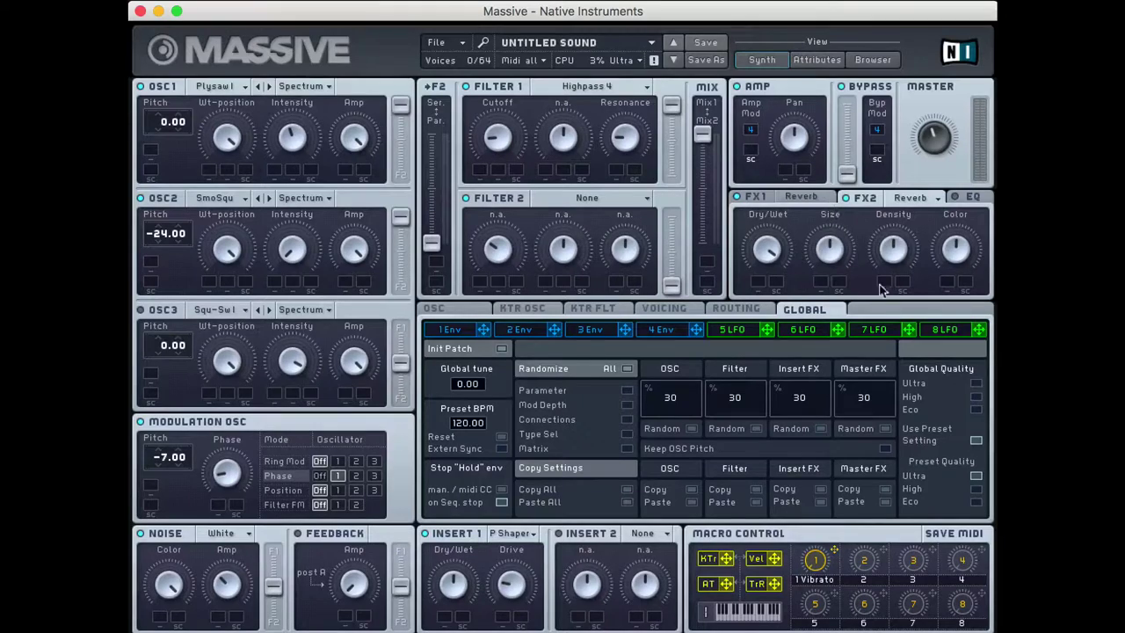
click(800, 196)
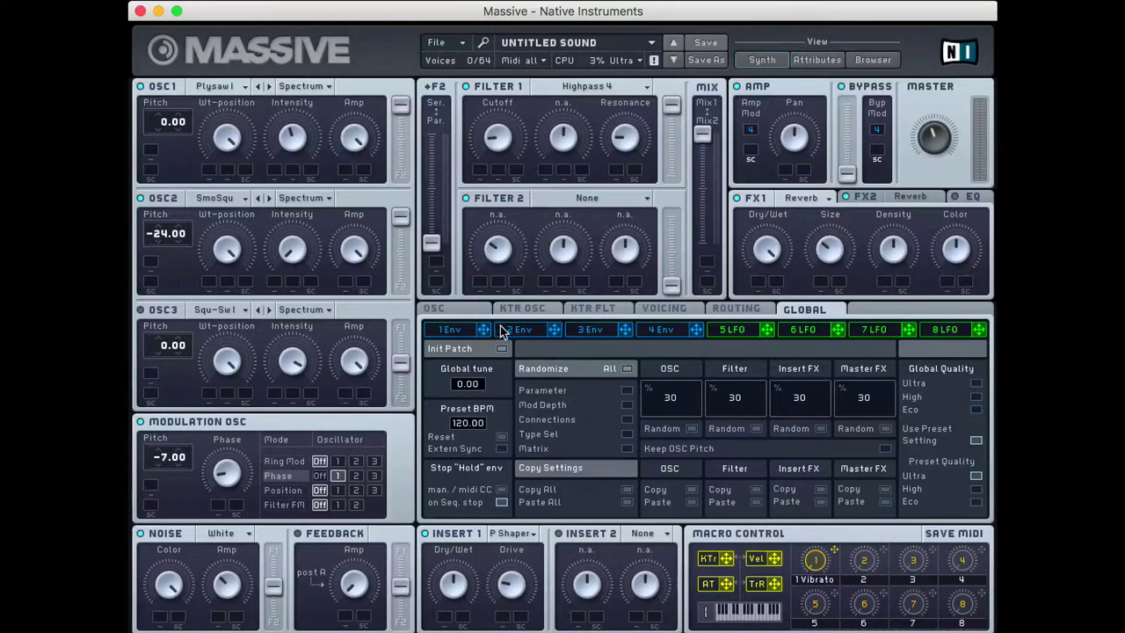
Route envelope 1 to oscillator 1's amplitude and lengthen its attack.
drag(489, 335, 342, 172)
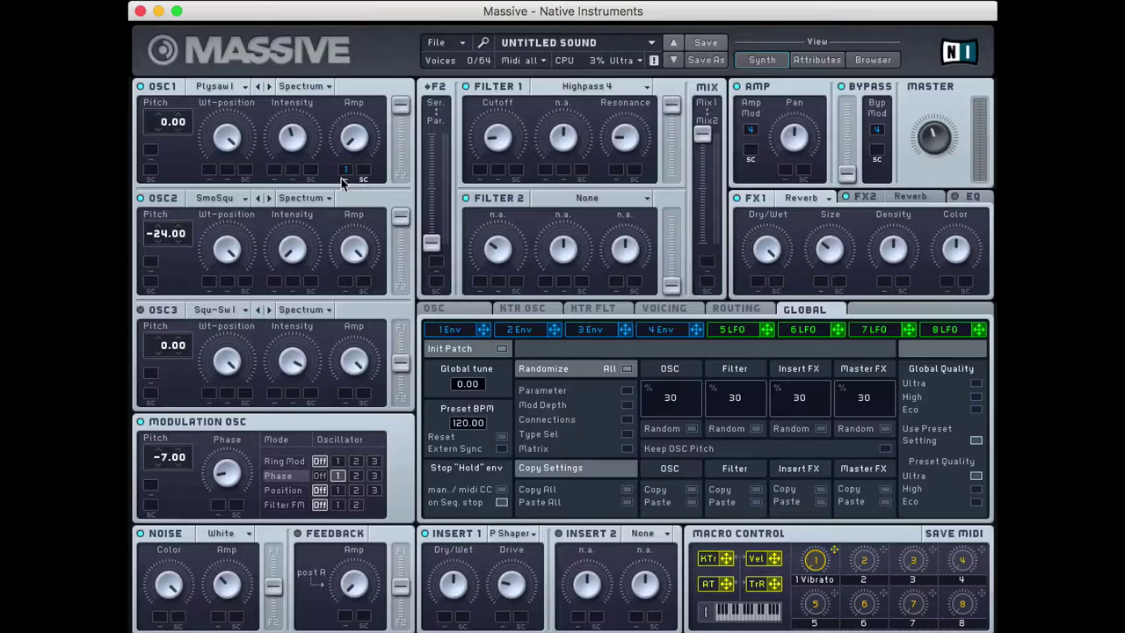
drag(342, 182, 351, 125)
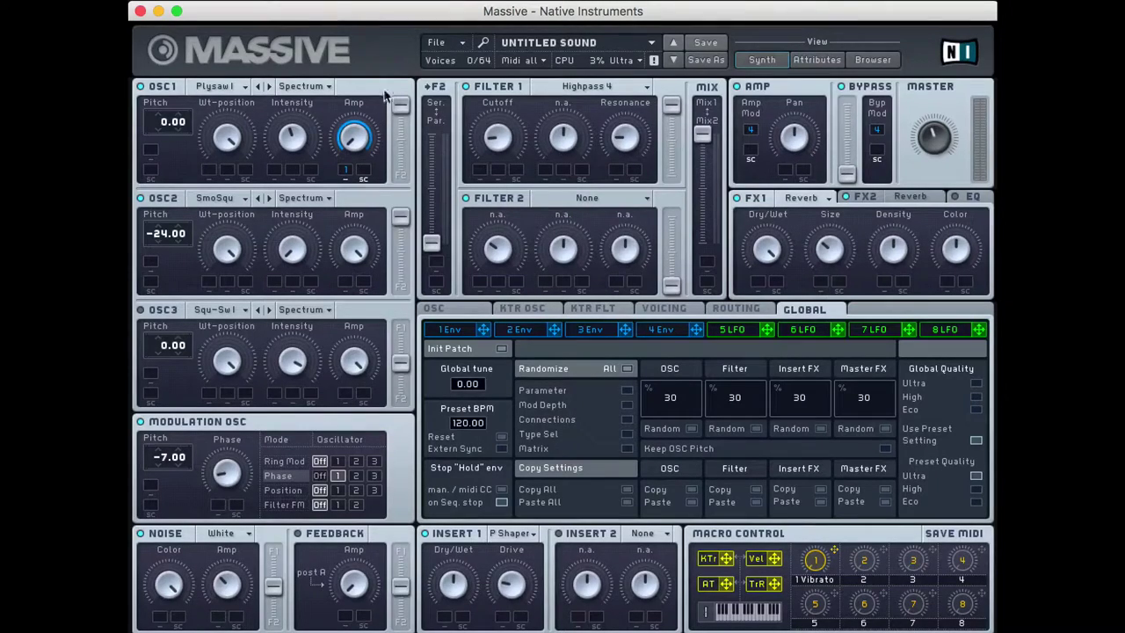
click(473, 330)
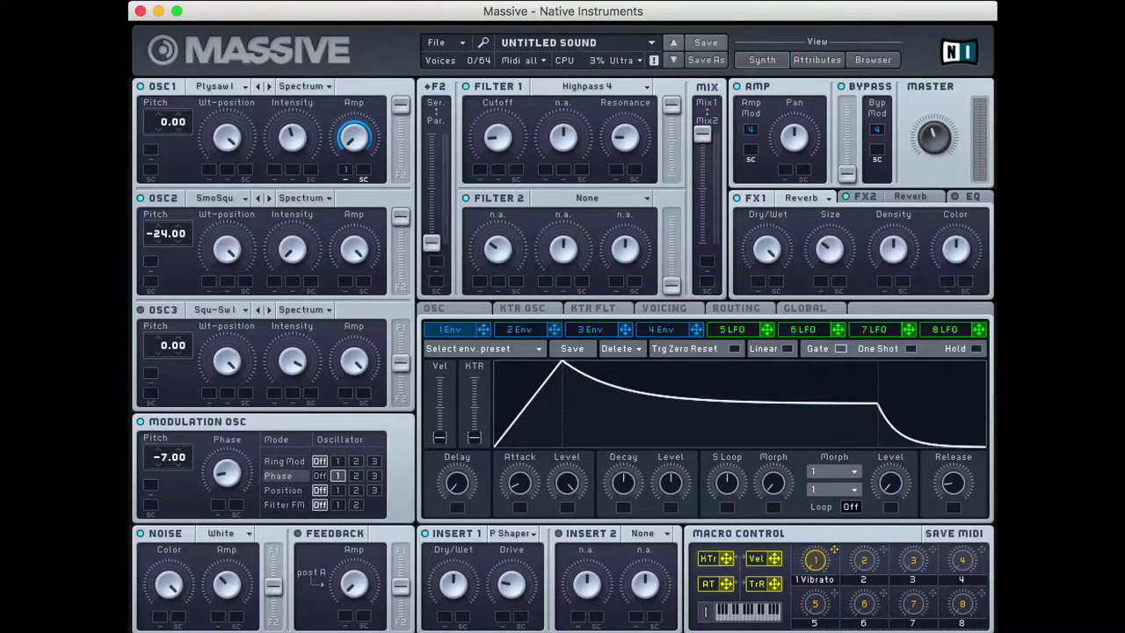
drag(515, 485, 525, 437)
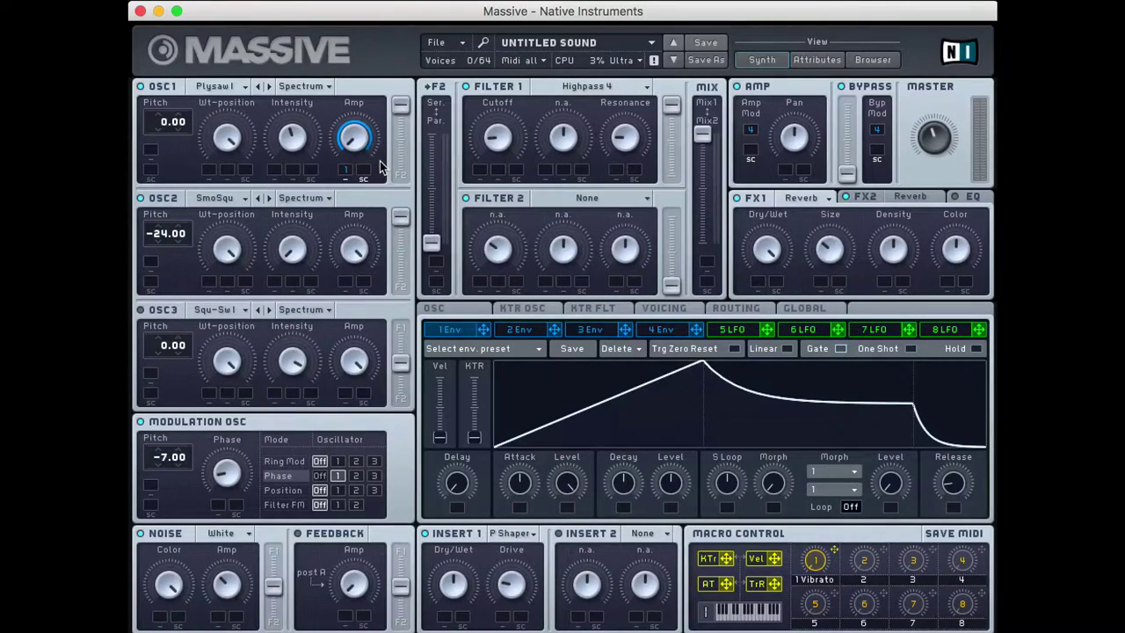
Assign envelope 4 to OSC2's amplitude and give it a long, slow attack.
click(668, 332)
drag(693, 331, 348, 256)
drag(525, 500, 519, 456)
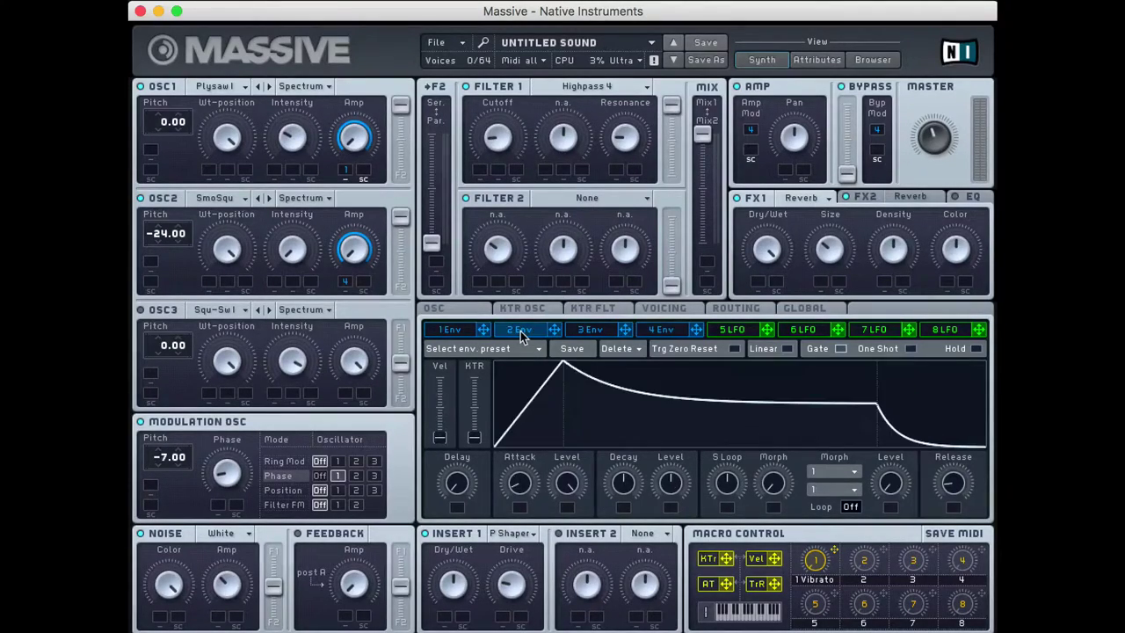
Assign envelope 2 to OSC1 intensity, set its depth, and lengthen its attack and decay.
drag(552, 327, 281, 171)
drag(520, 483, 519, 473)
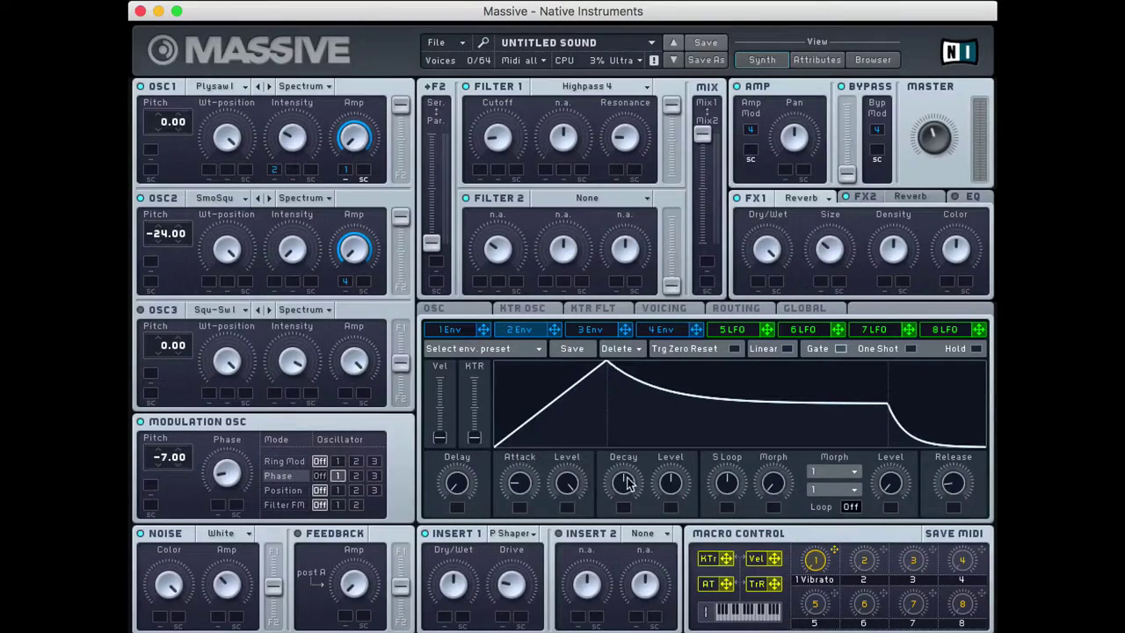
drag(629, 484, 668, 467)
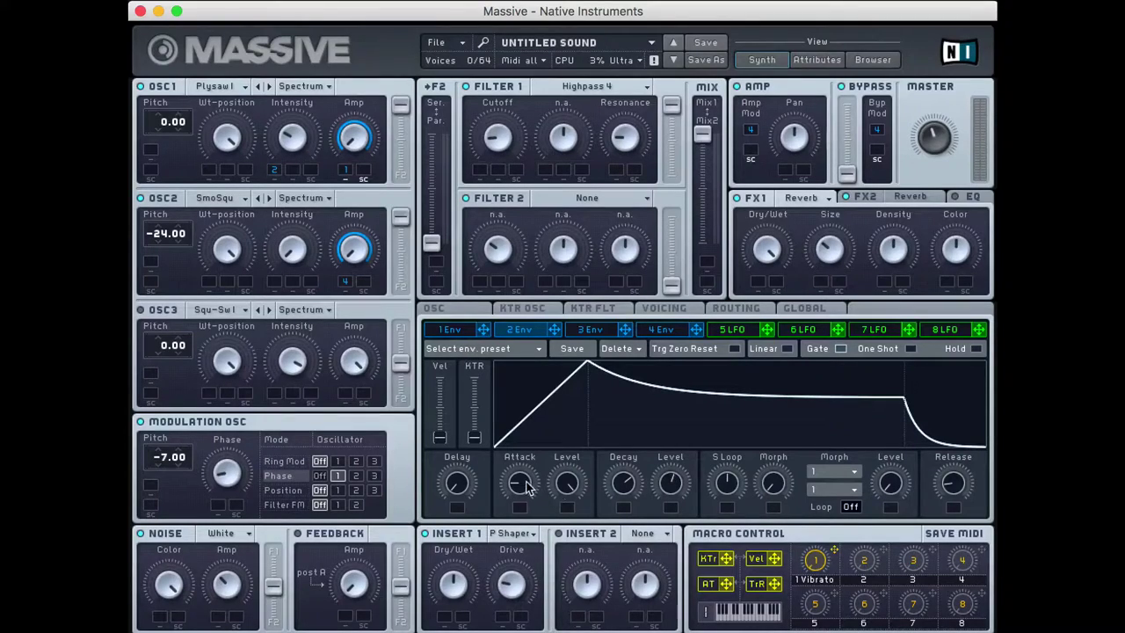
drag(527, 489, 520, 459)
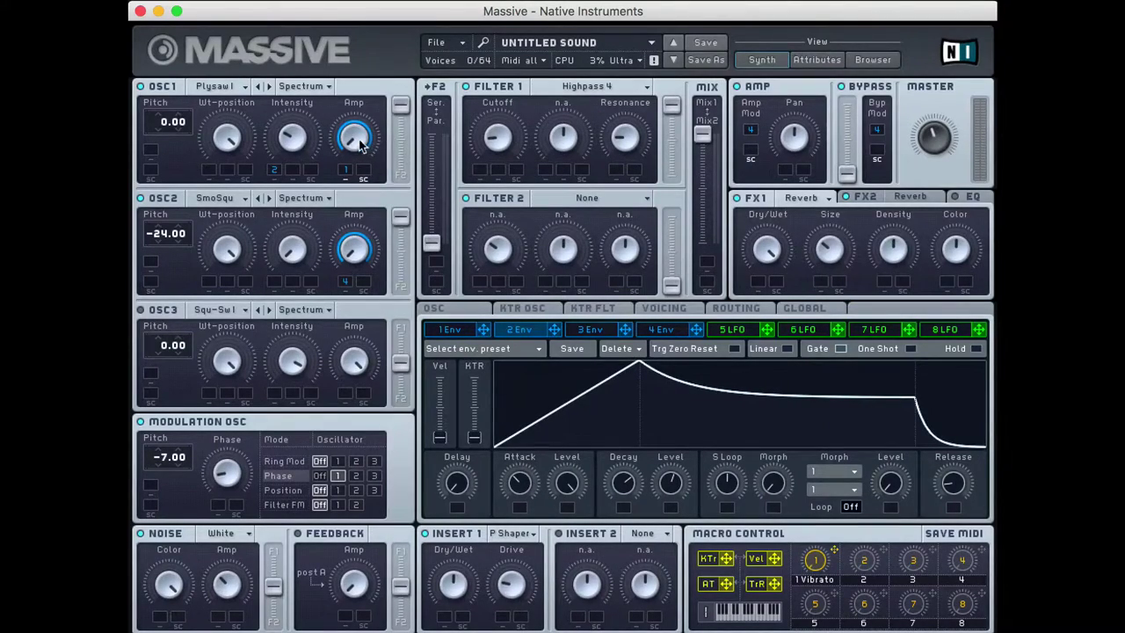
drag(273, 154, 274, 123)
Route envelope 2 to the modulation oscillator's pitch with a modulation amount of 7.00.
drag(554, 332, 218, 435)
drag(559, 328, 152, 485)
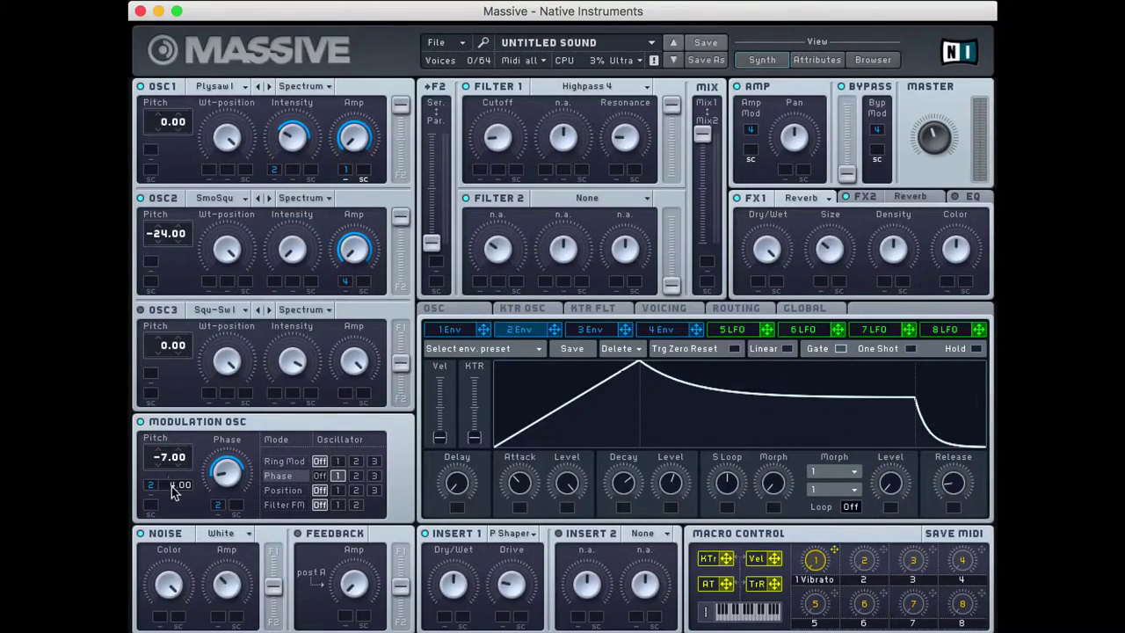
drag(174, 488, 190, 453)
Assign envelope 2 to the P Shaper drive and to Filter 1 cutoff, adjusting the cutoff depth.
drag(503, 617, 499, 559)
drag(552, 331, 482, 171)
drag(482, 173, 486, 206)
mouse_move(483, 167)
mouse_down()
mouse_move(483, 145)
mouse_move(490, 188)
mouse_up()
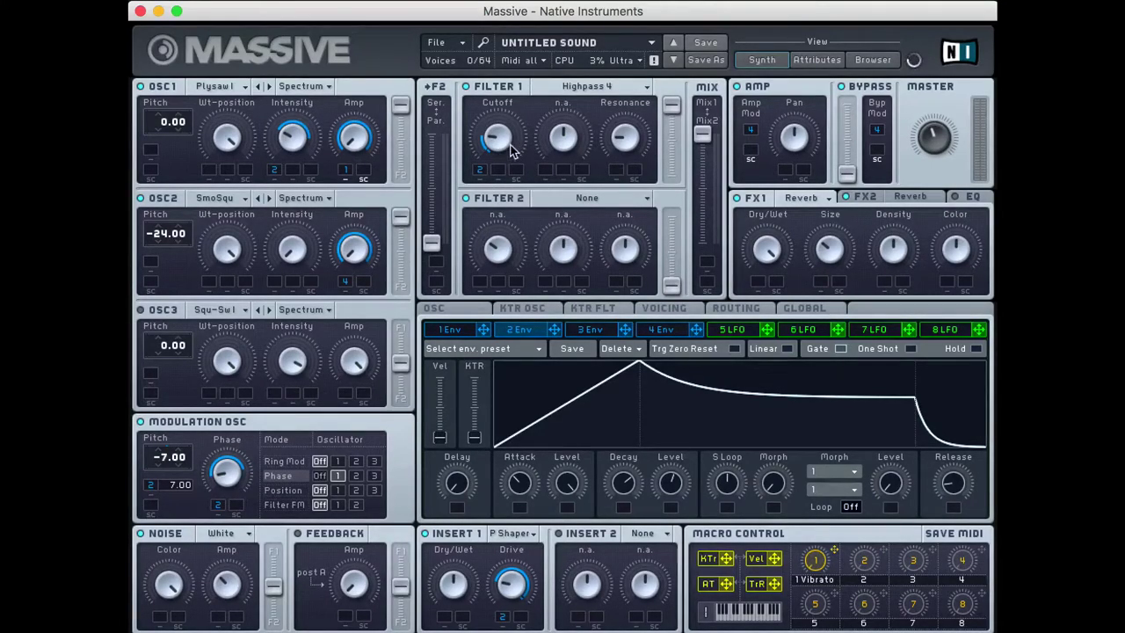
Raise envelope 2's modulation depth on the Filter 1 cutoff for a deeper sweep.
drag(514, 151, 517, 79)
Route envelope 1 to Noise Amp and give it a long attack, then shorten it slightly.
click(446, 328)
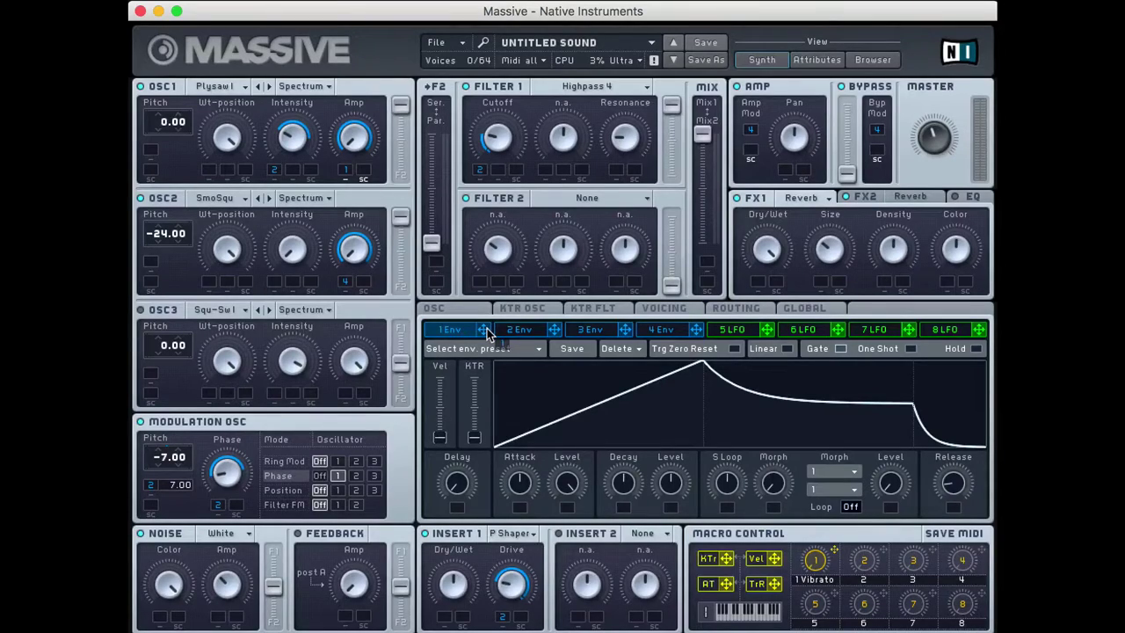
drag(488, 334, 237, 615)
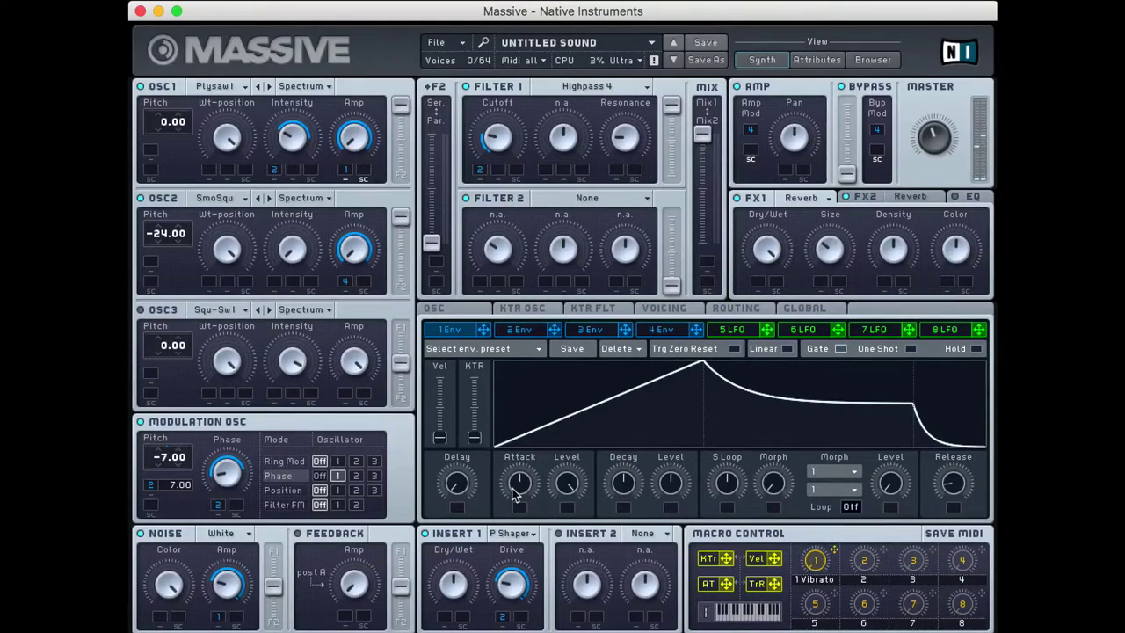
drag(516, 494, 533, 414)
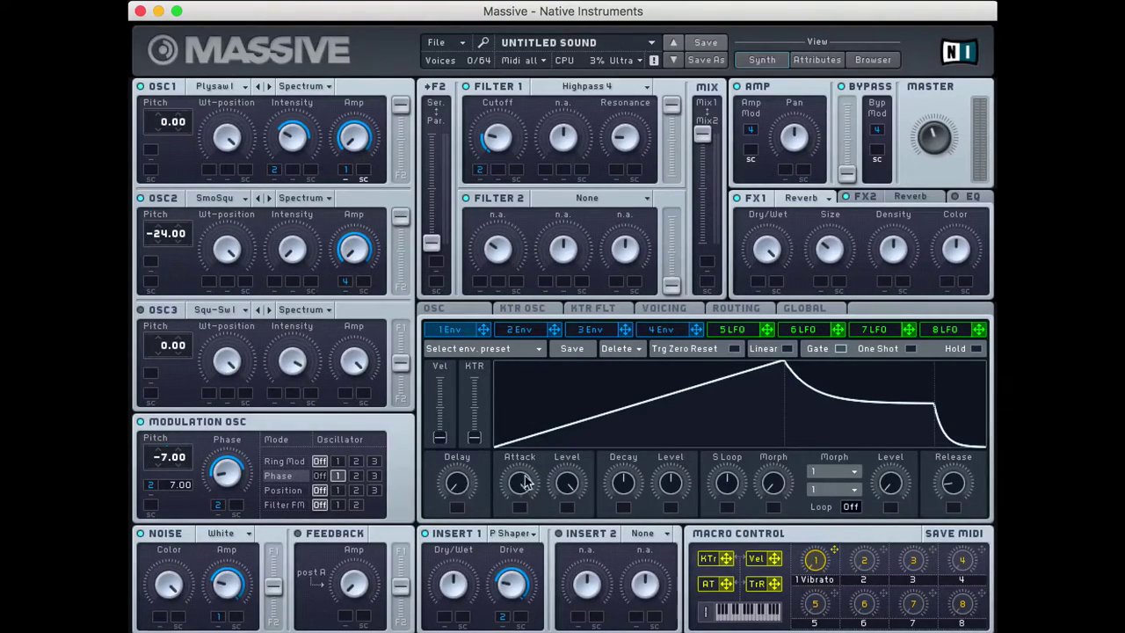
drag(525, 482, 527, 550)
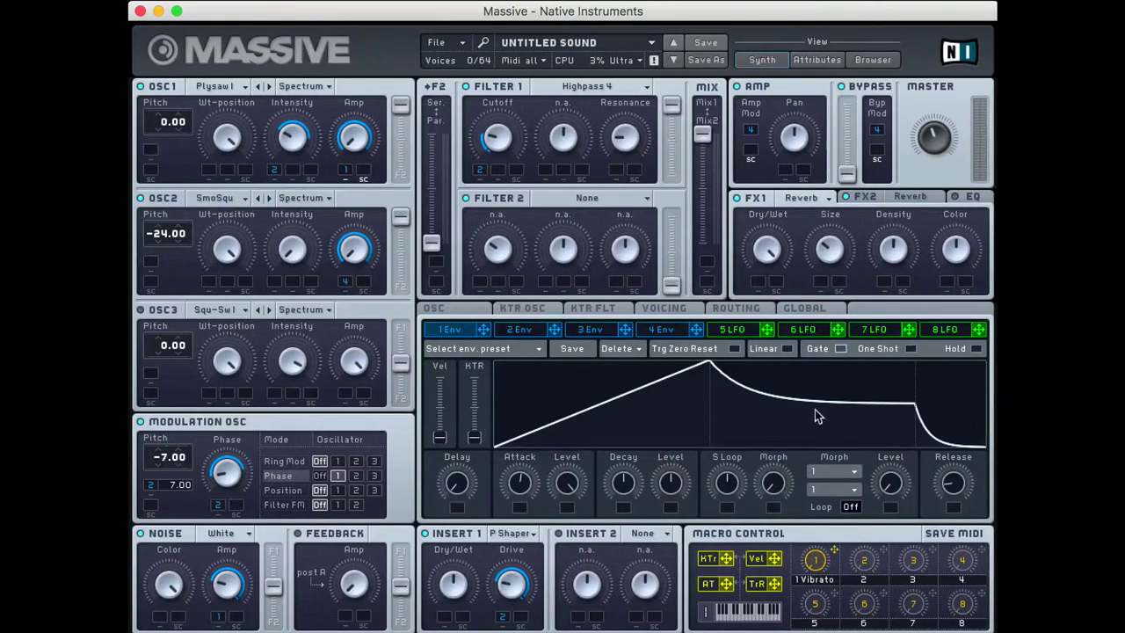
Lower the EQ Low Shelf and raise the High Shelf, easing the boost back slightly.
click(963, 201)
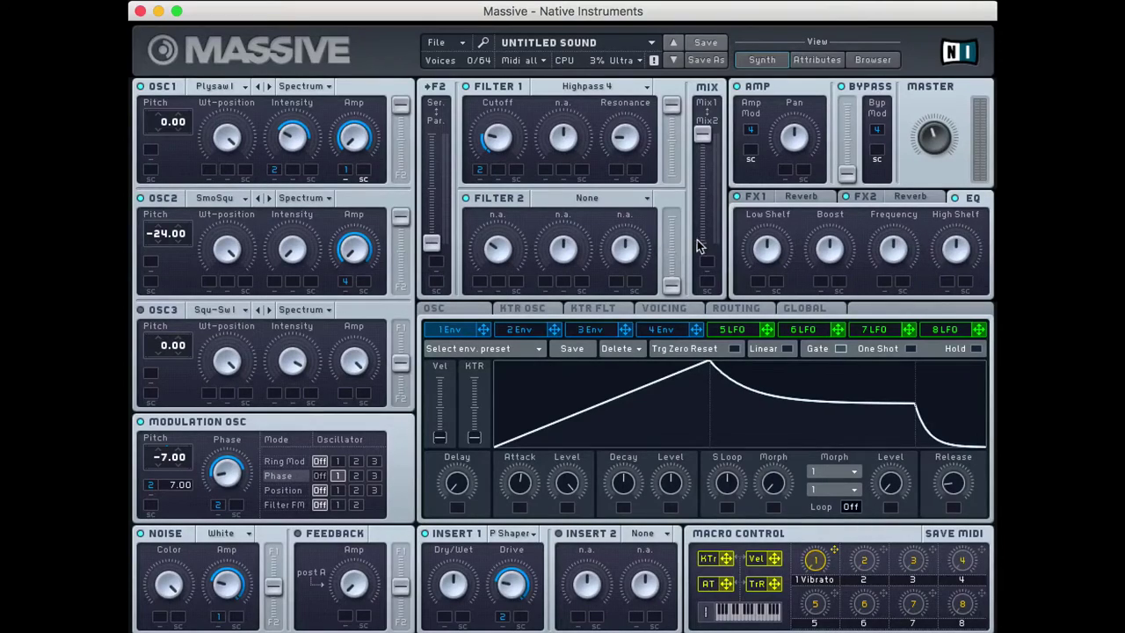
drag(763, 250, 761, 278)
drag(768, 250, 768, 284)
drag(958, 253, 947, 253)
mouse_move(948, 252)
mouse_down()
mouse_move(942, 317)
mouse_move(940, 273)
mouse_up()
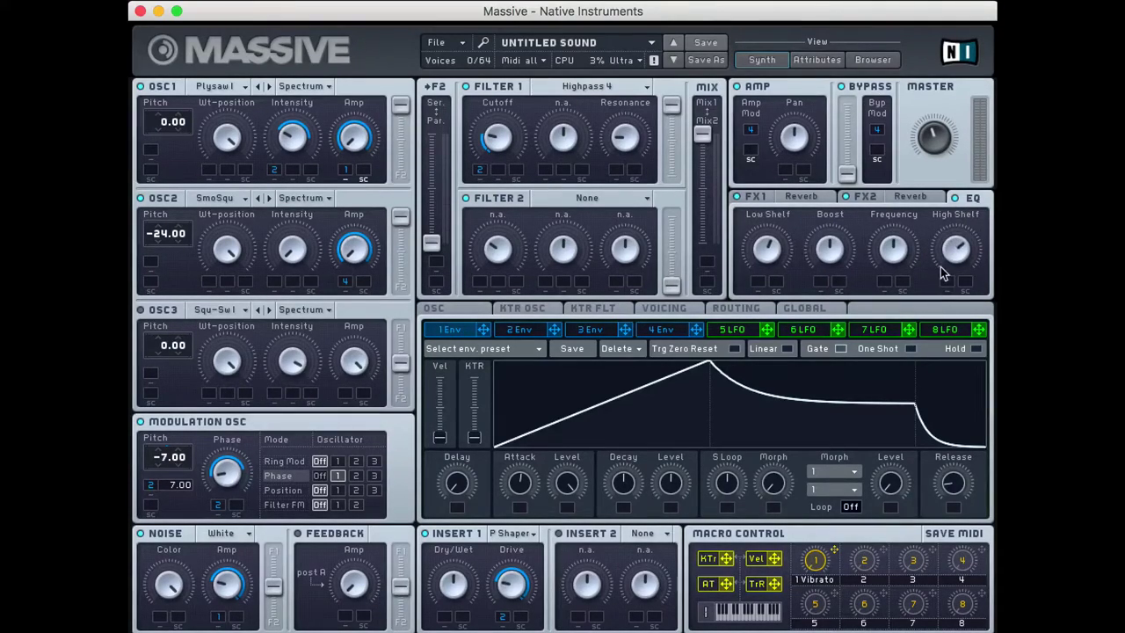
Audition Aluminium and Metal noise types, nudge Noise Amp down, then settle on Murmur.
click(218, 533)
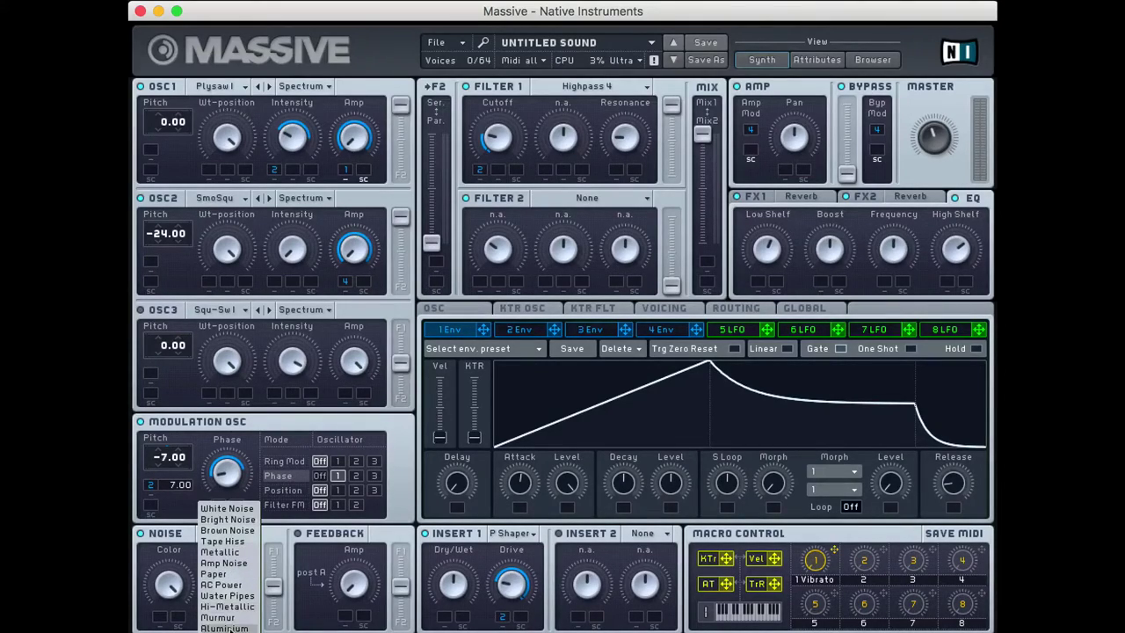
click(229, 627)
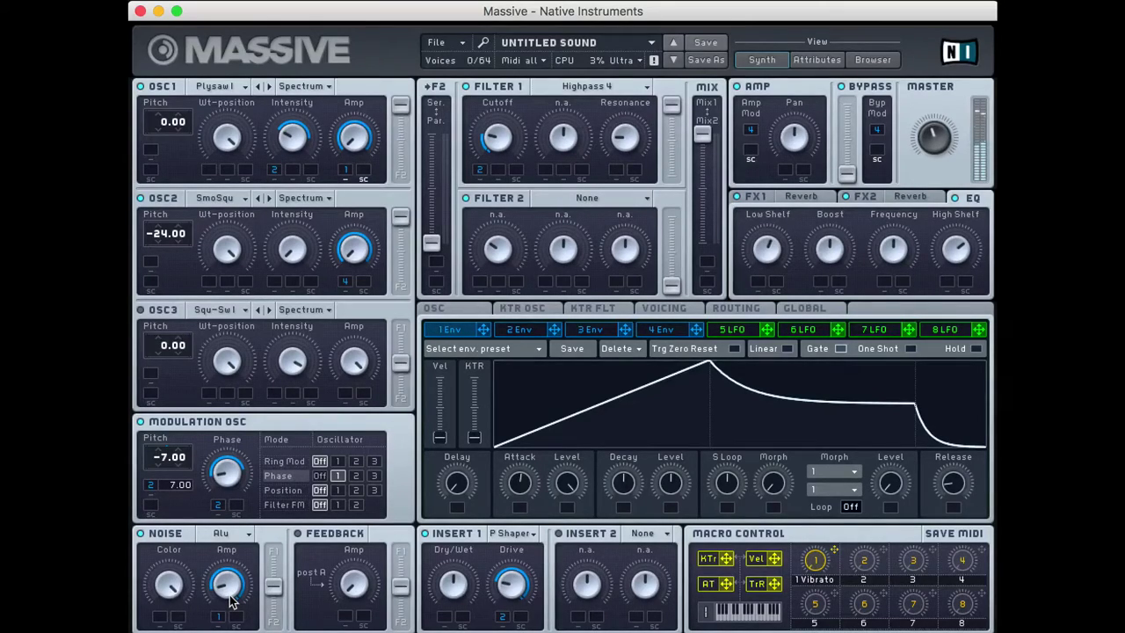
click(225, 541)
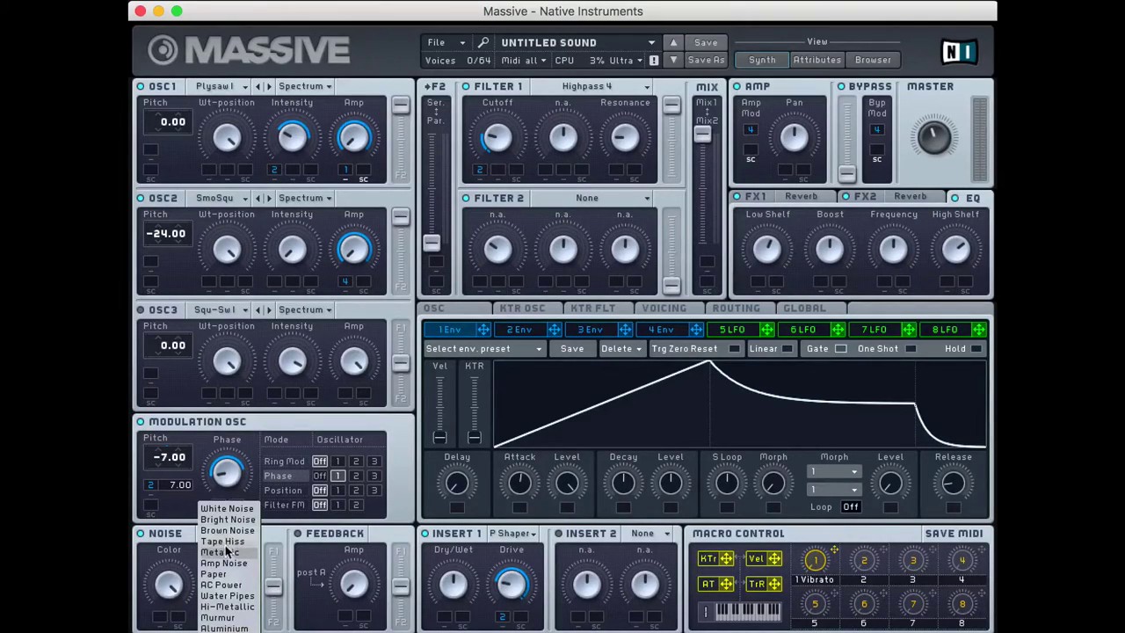
click(227, 556)
drag(229, 580, 230, 591)
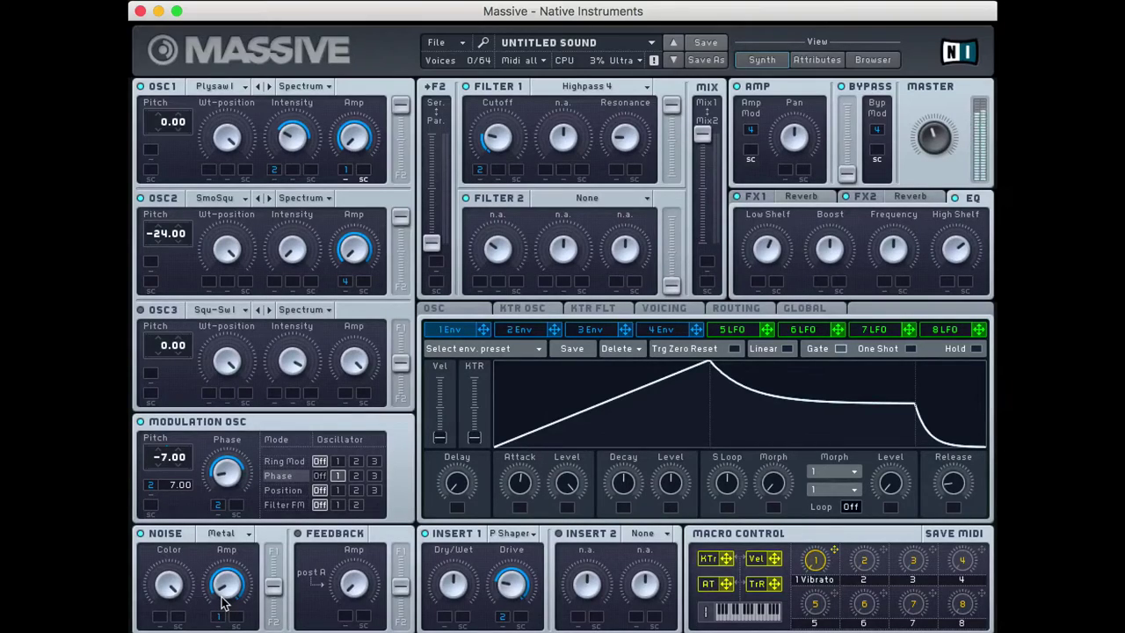
click(222, 534)
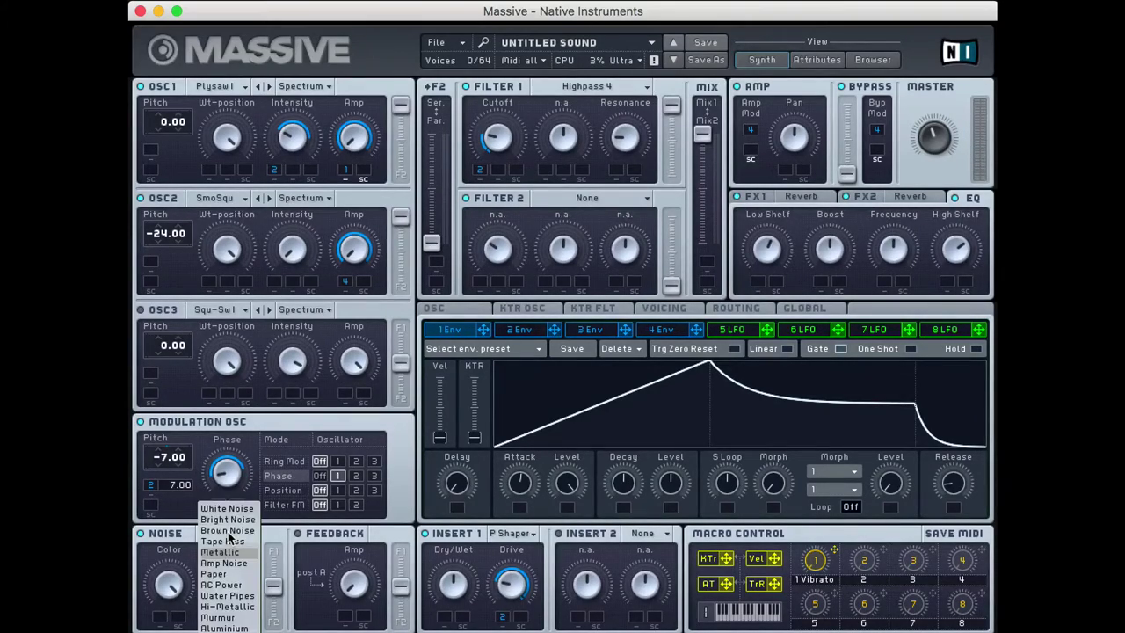
click(237, 619)
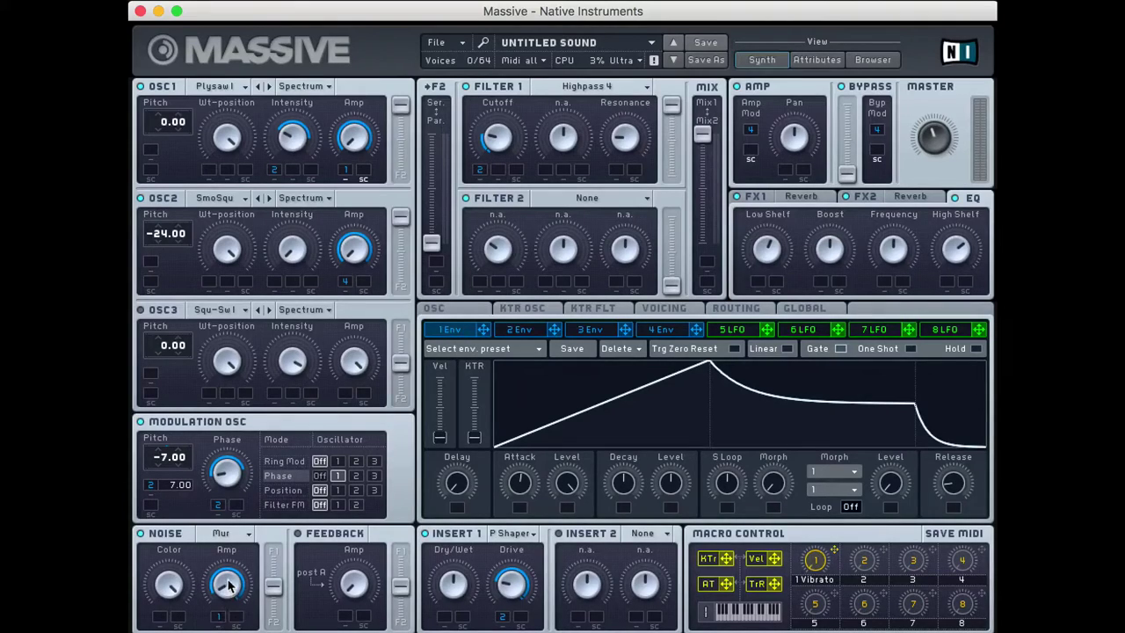